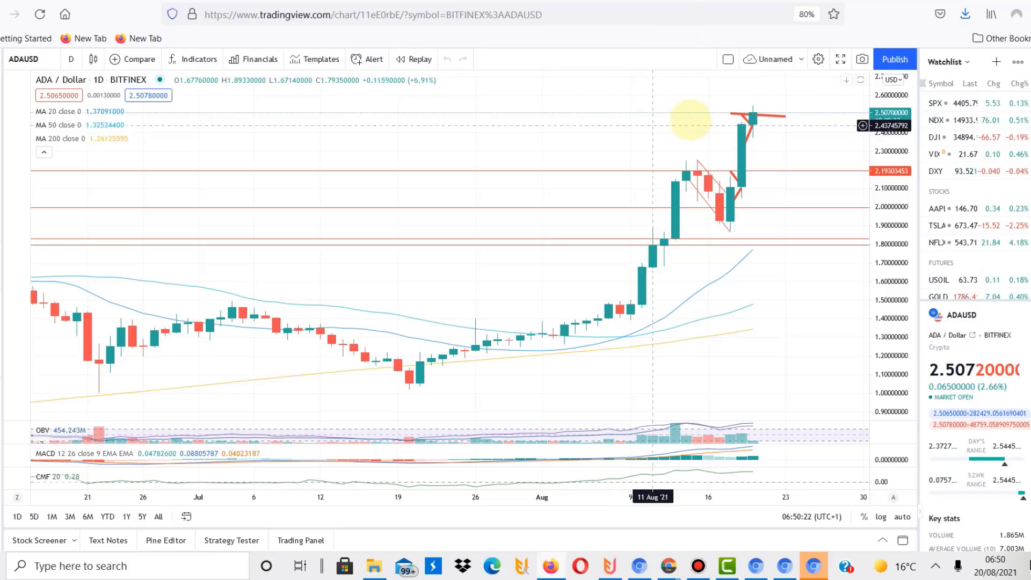
- Delete the short red horizontal line at 2.51 from the top of the daily ADA/USD chart
drag(806, 157, 702, 214)
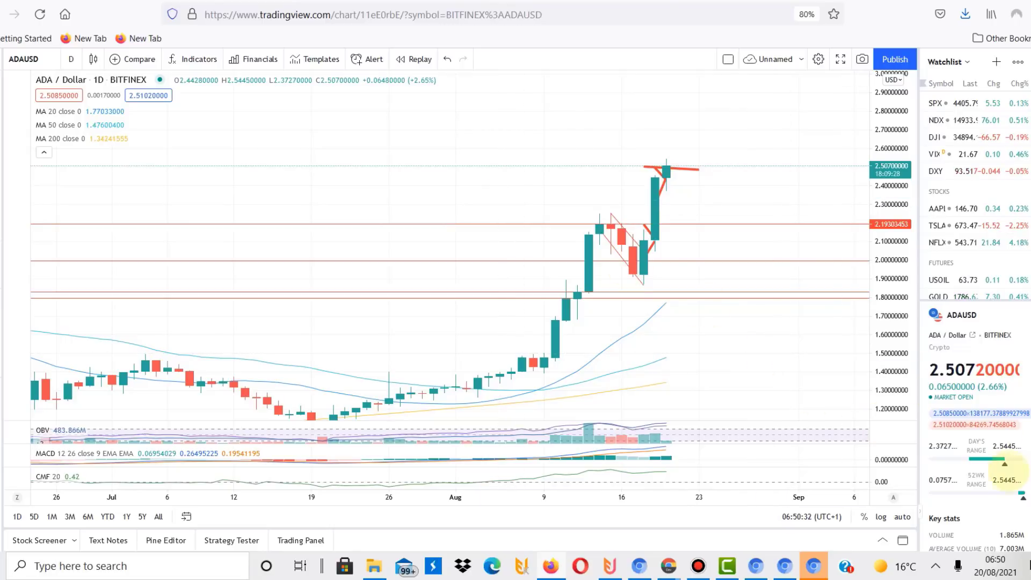
drag(529, 258, 733, 212)
scroll(733, 265, down, 5)
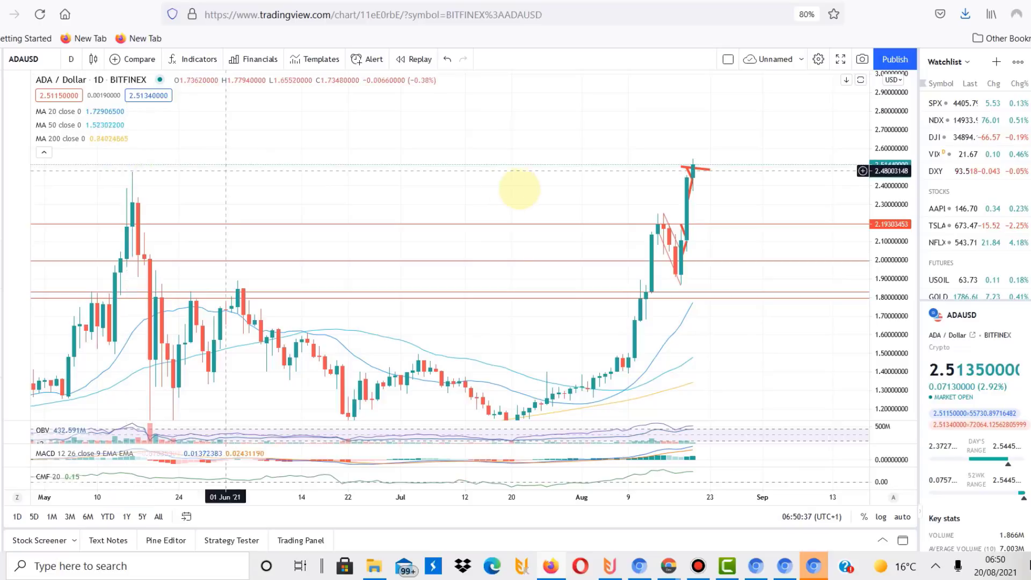
scroll(729, 160, up, 4)
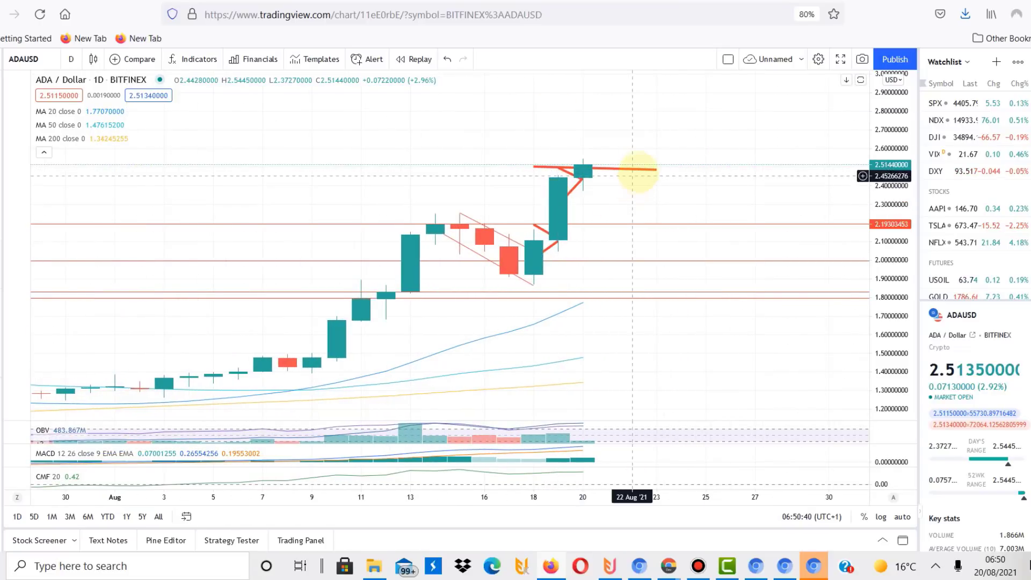
click(638, 168)
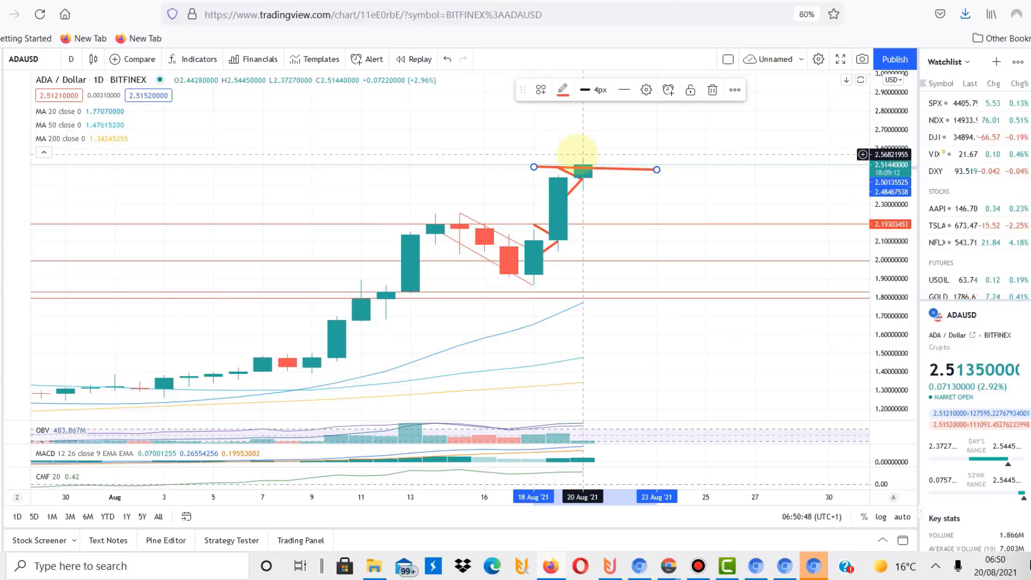
click(649, 199)
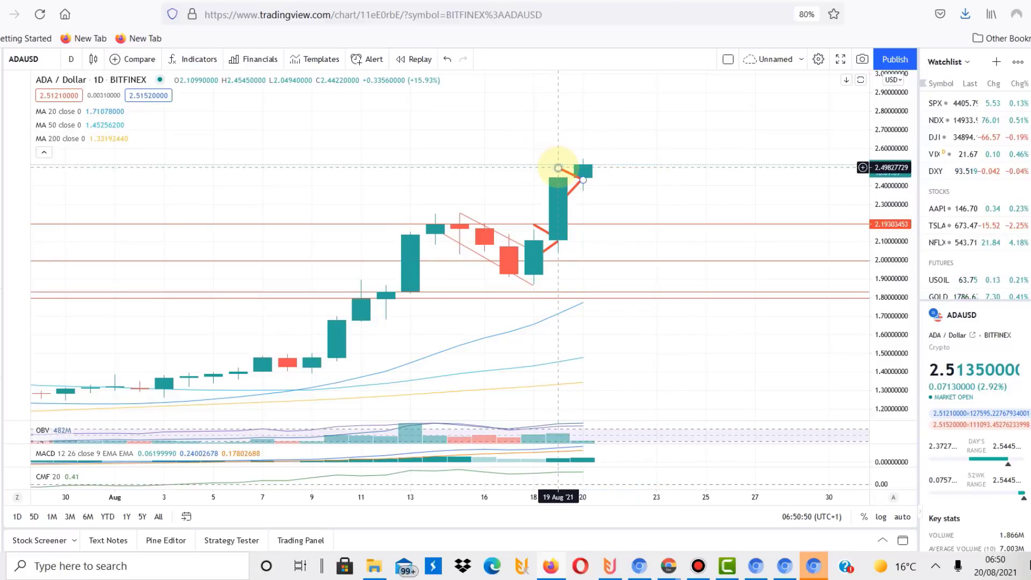
- Switch the chart interval to 4 hours and select the rising red trend line toward 2.43
click(71, 59)
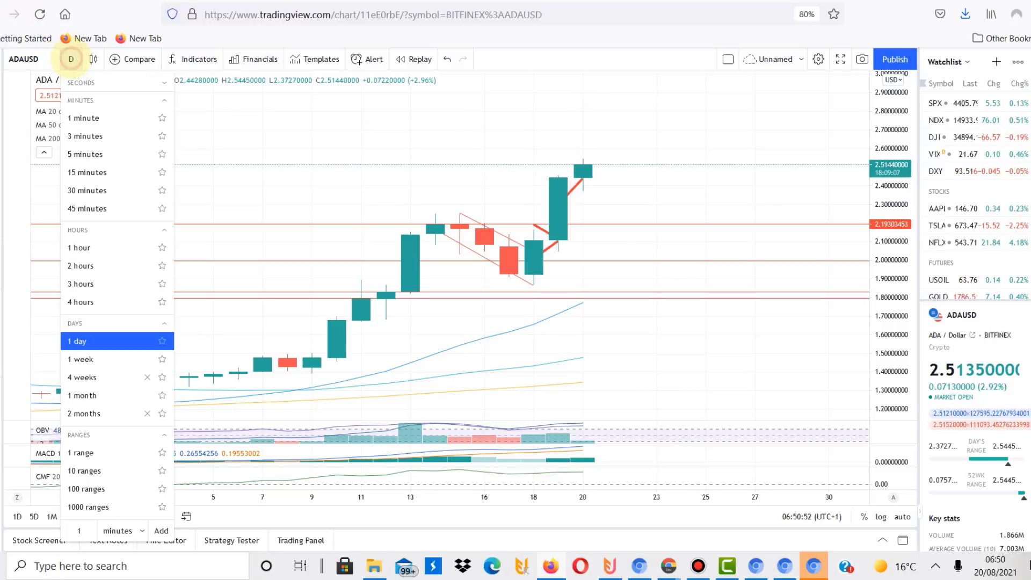
click(84, 302)
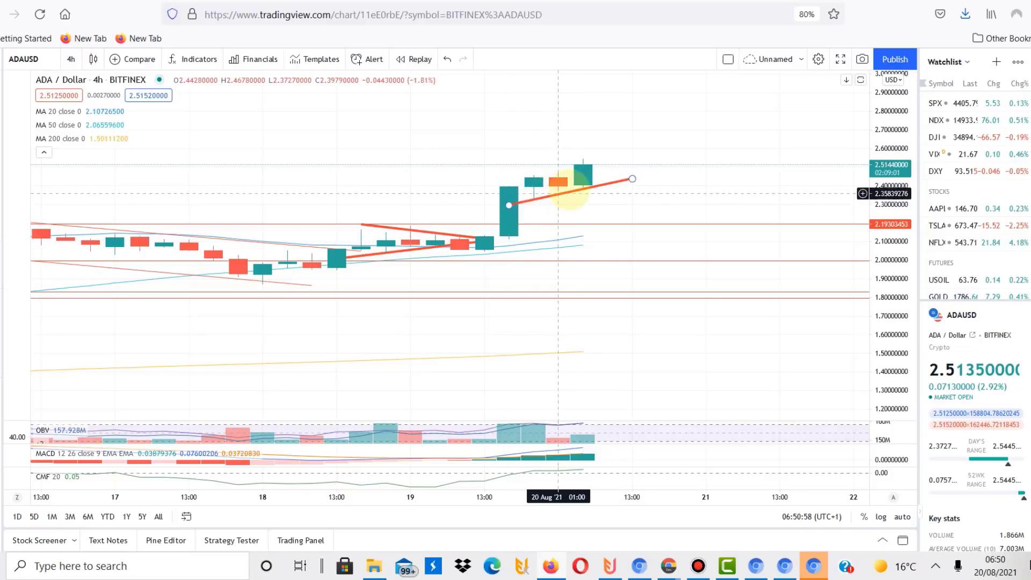
click(607, 184)
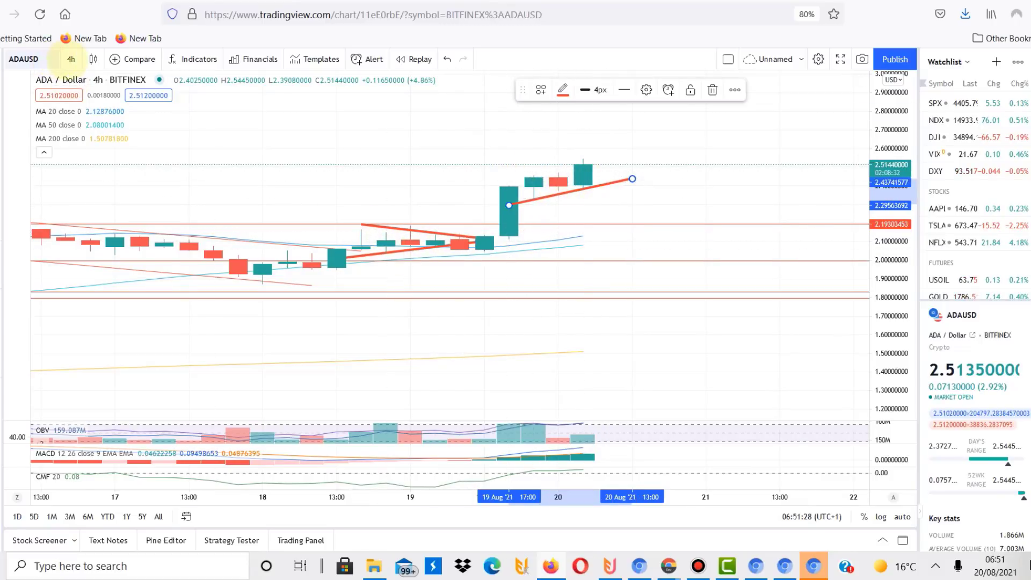
- Switch to 1-hour candles and zoom out to cover 8 to 20 August
click(71, 60)
click(86, 250)
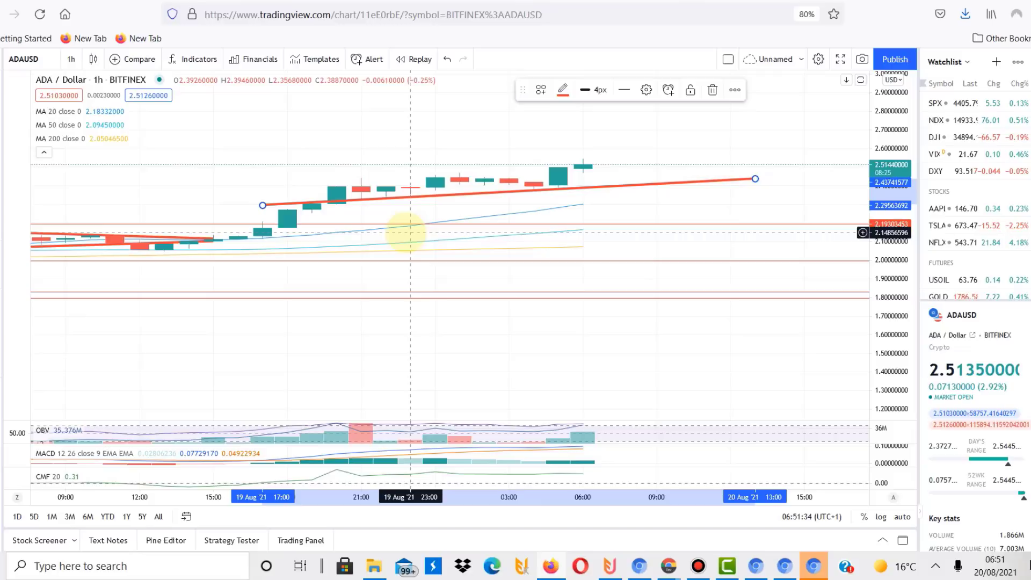
scroll(633, 231, down, 6)
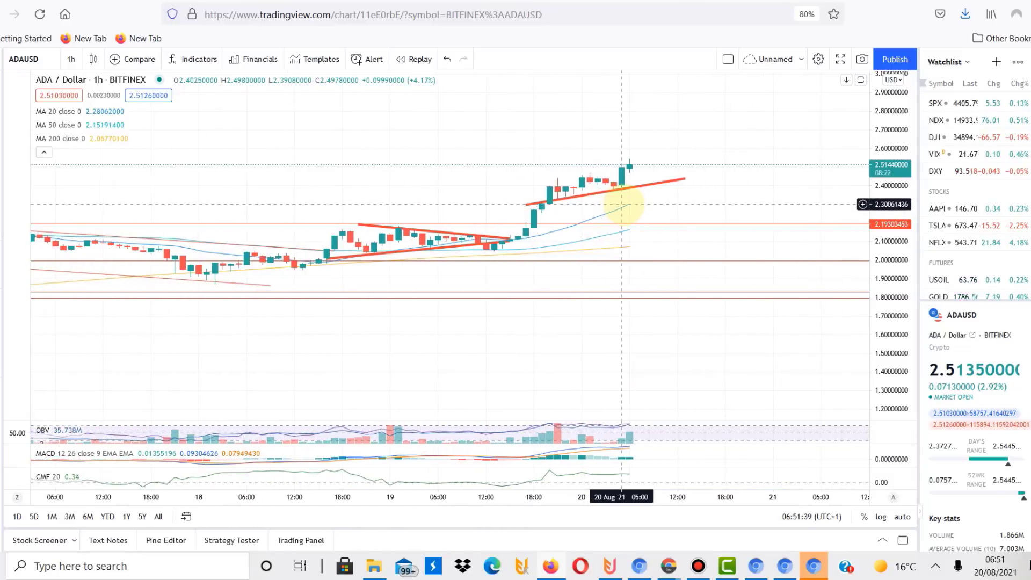
click(623, 205)
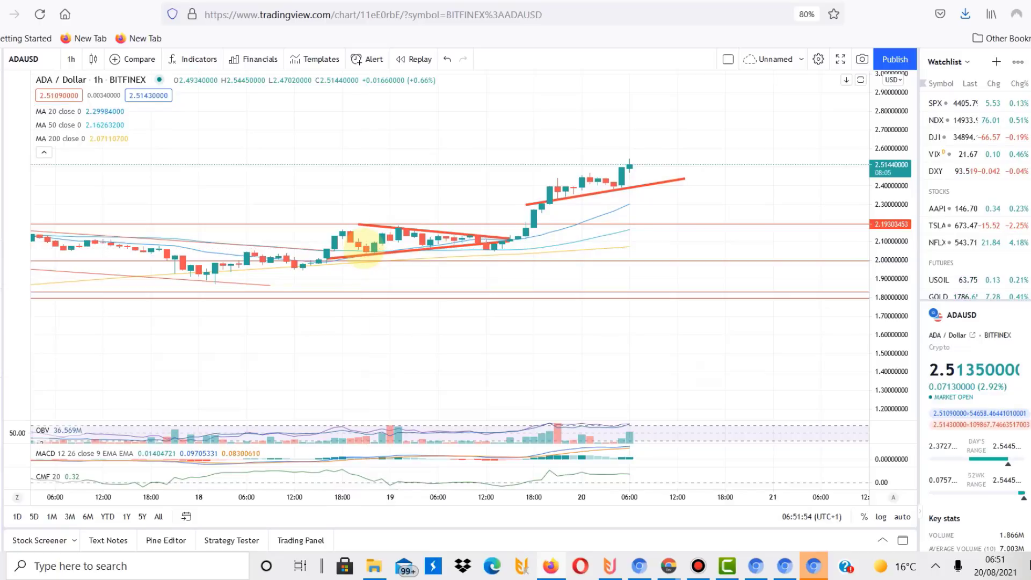
scroll(716, 333, down, 3)
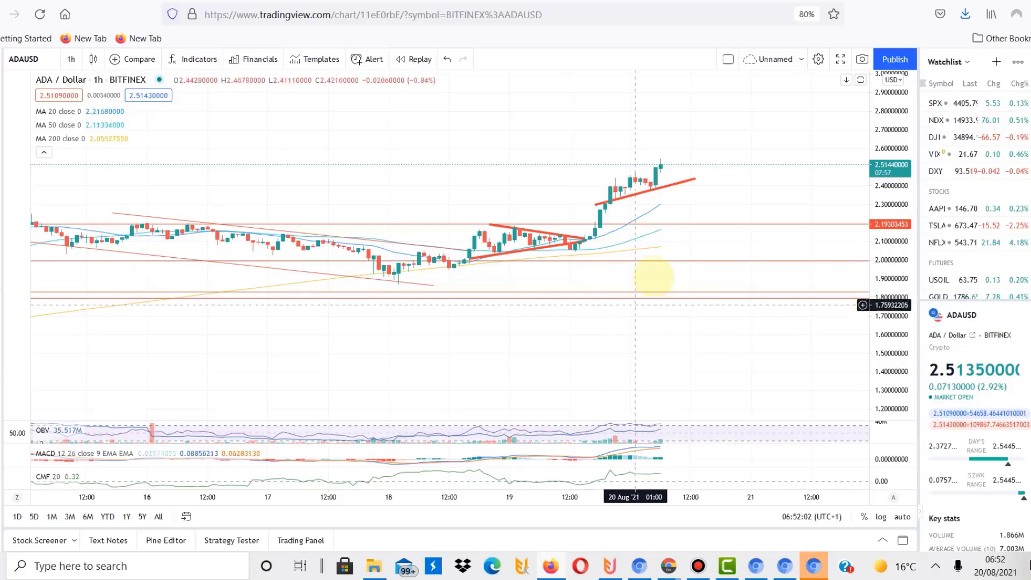
scroll(698, 195, down, 3)
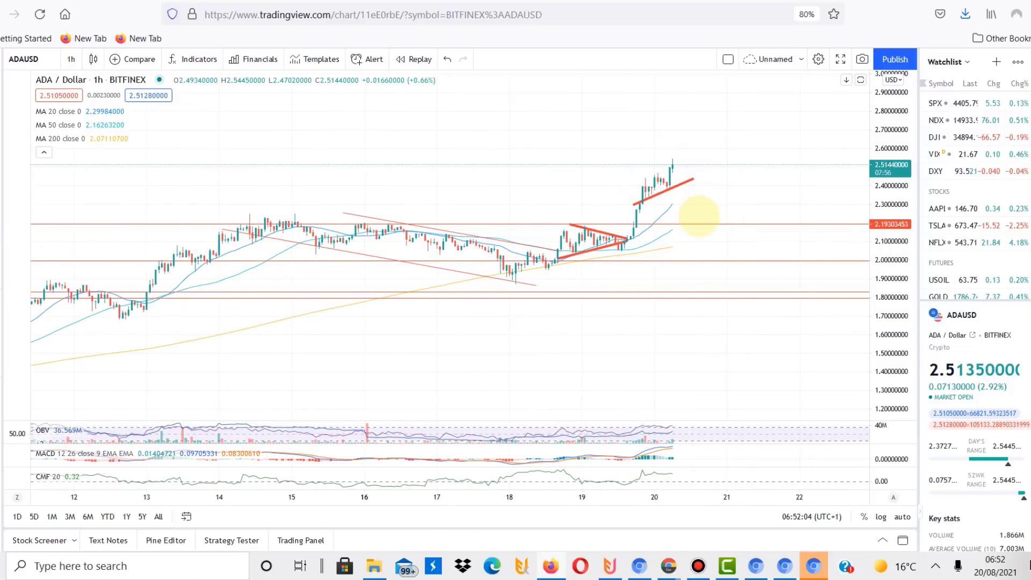
scroll(735, 186, down, 2)
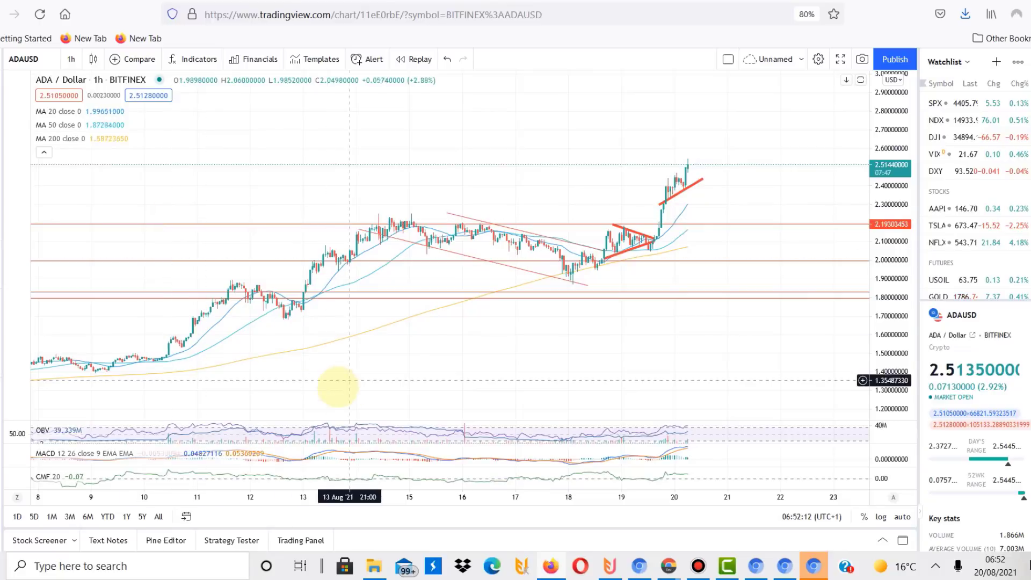
click(324, 386)
drag(324, 386, 284, 382)
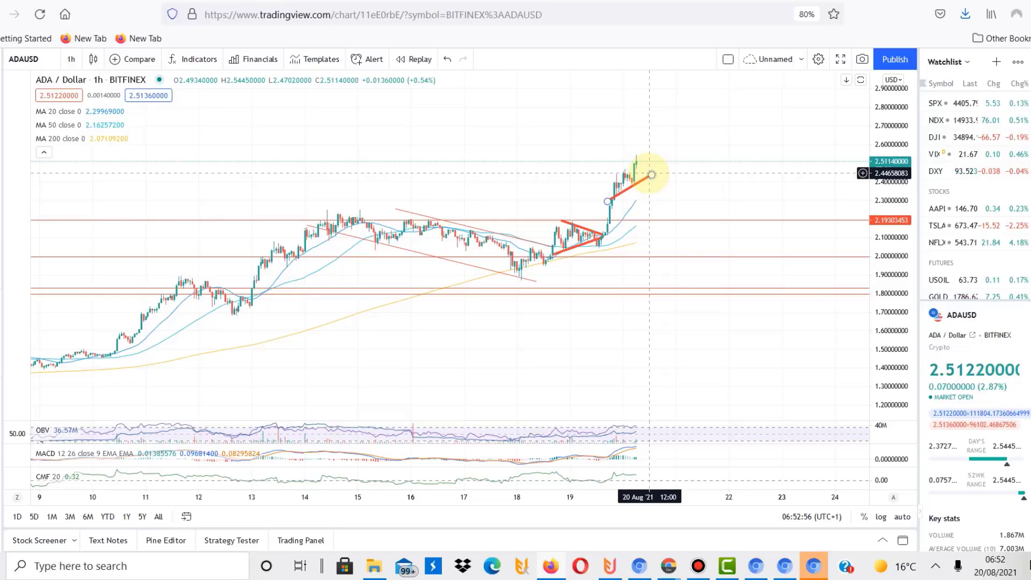
scroll(495, 351, right, 5)
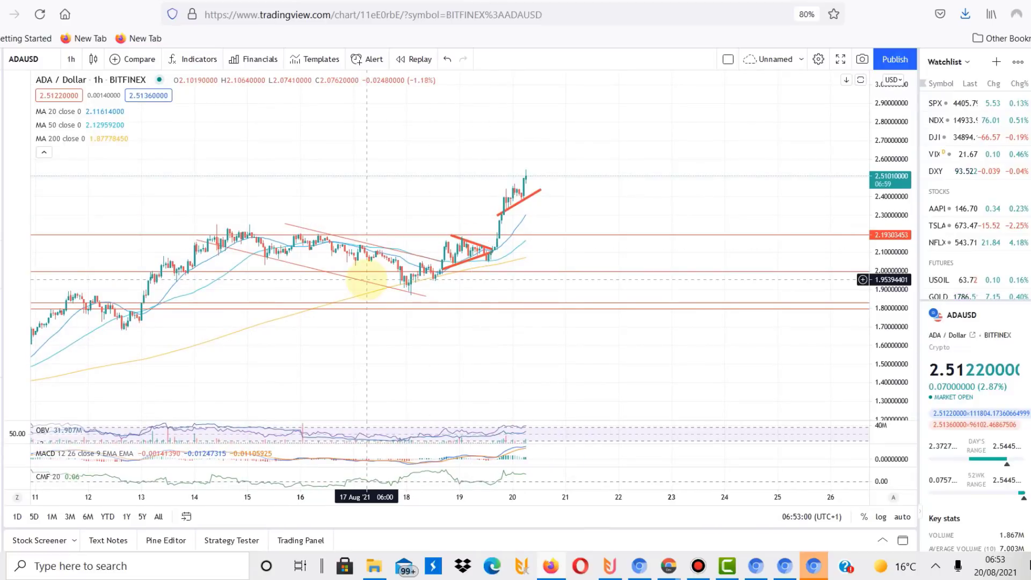
scroll(575, 338, up, 3)
drag(596, 225, 644, 236)
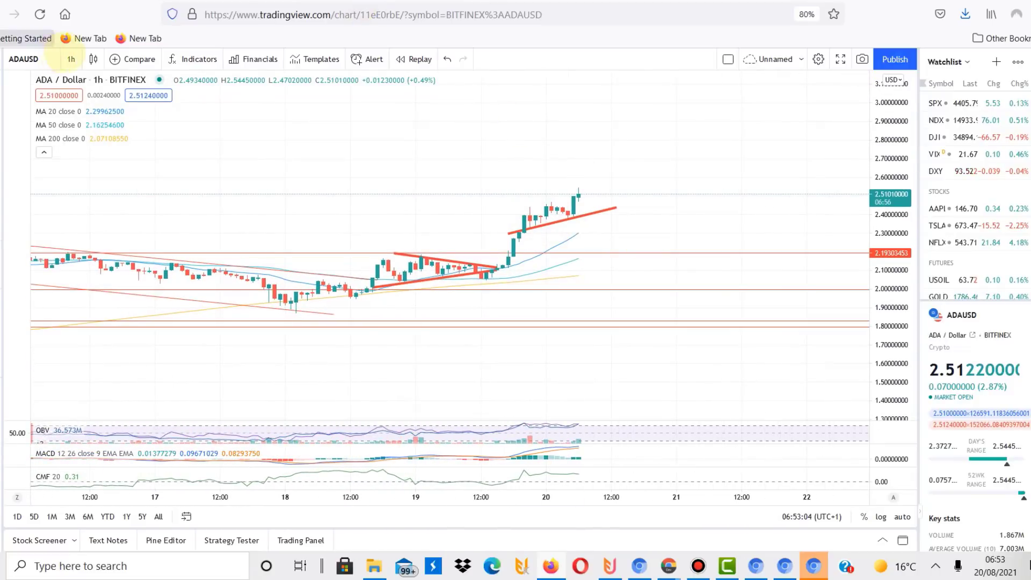
- Return the chart to 4-hour candles and zoom out to show price history from June
click(71, 59)
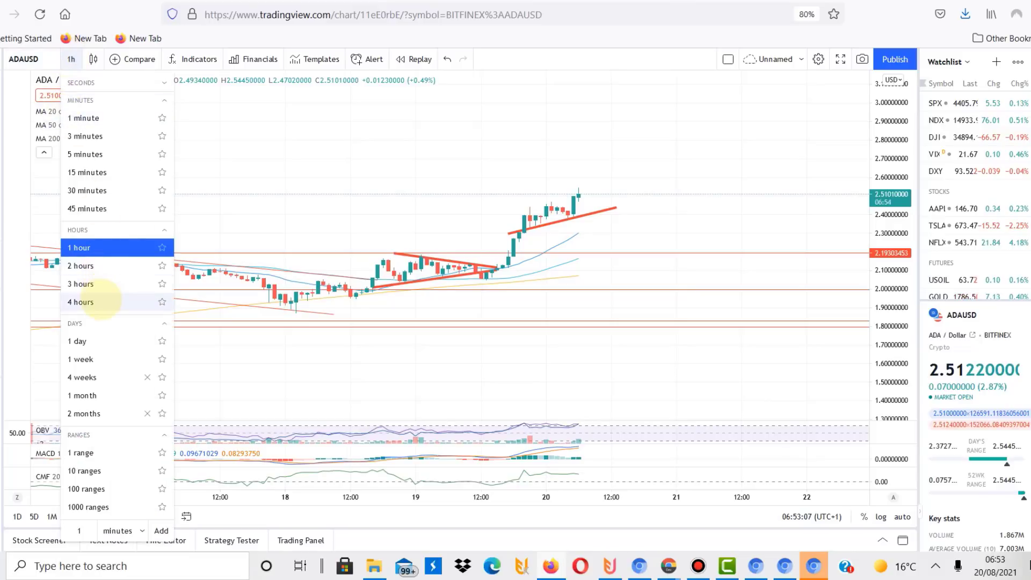
click(99, 302)
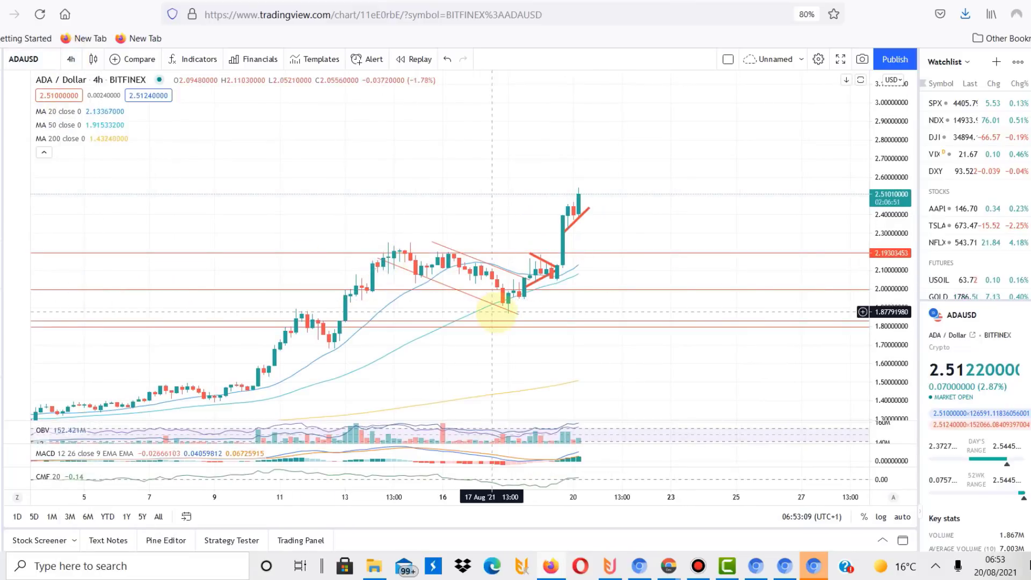
click(508, 309)
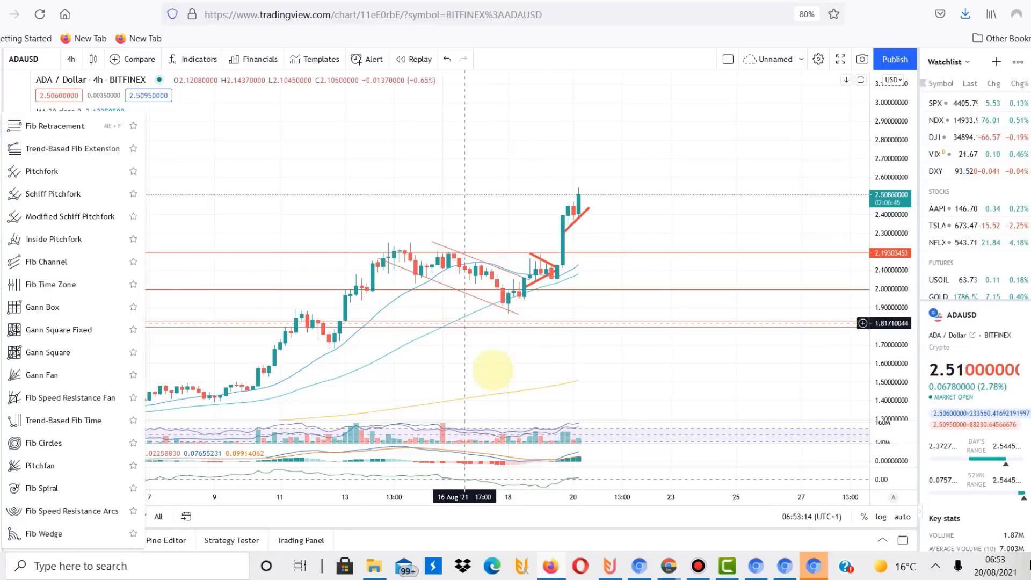
scroll(656, 269, down, 8)
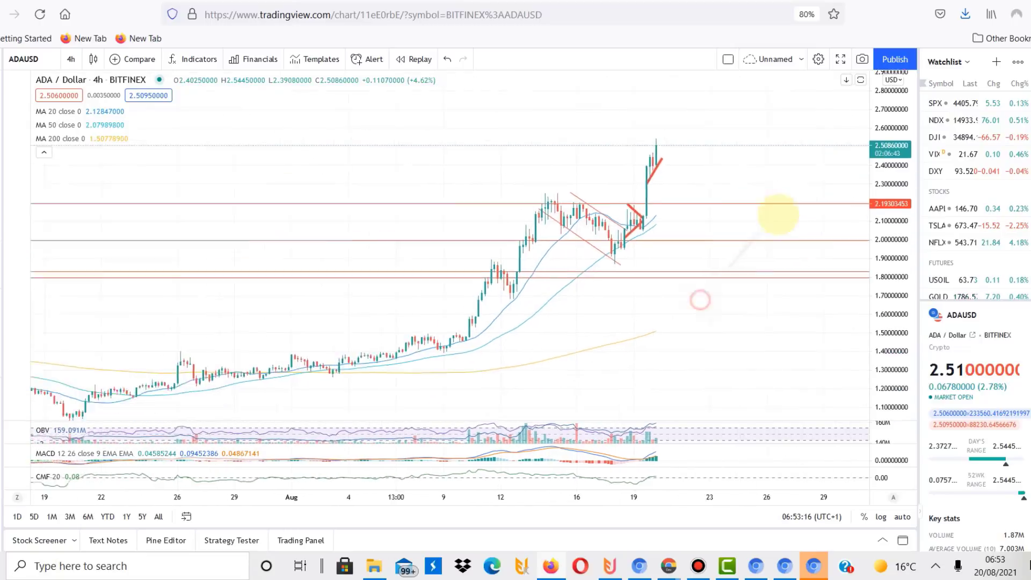
scroll(728, 262, down, 3)
drag(764, 357, 701, 306)
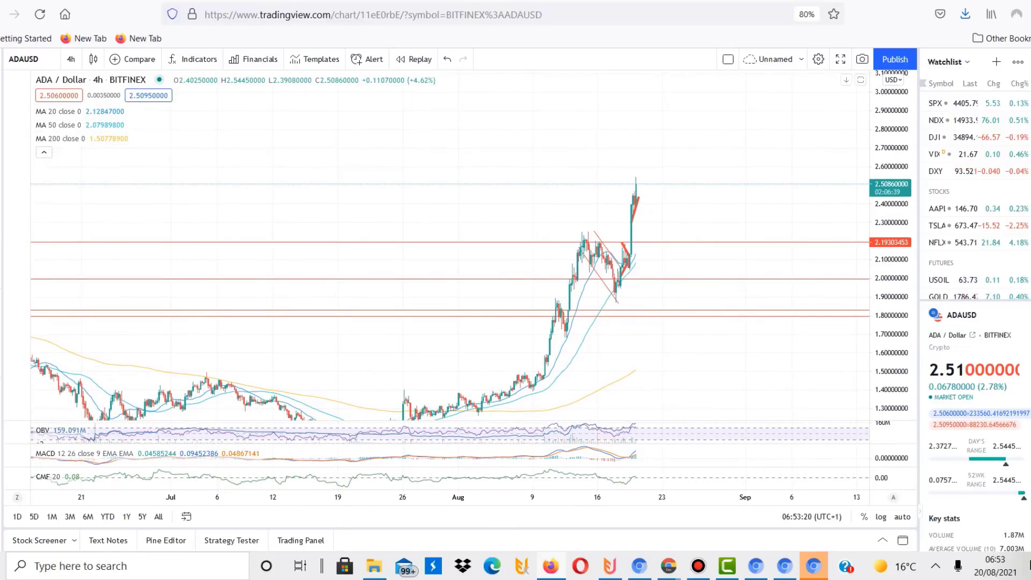
- Attempt a Fibonacci drawing near the 18 Aug low, then delete the stray line
click(6, 105)
click(8, 128)
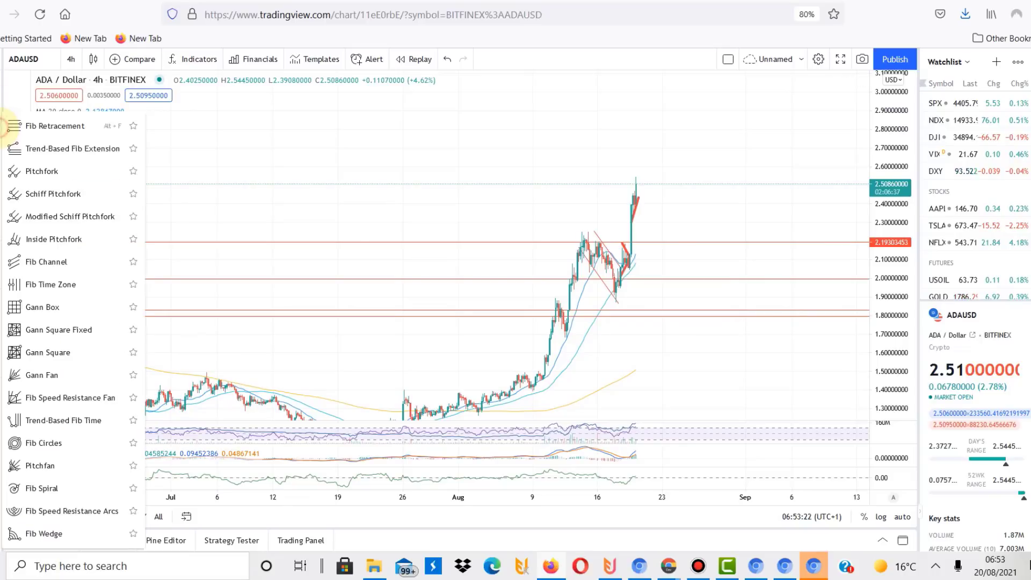
click(44, 150)
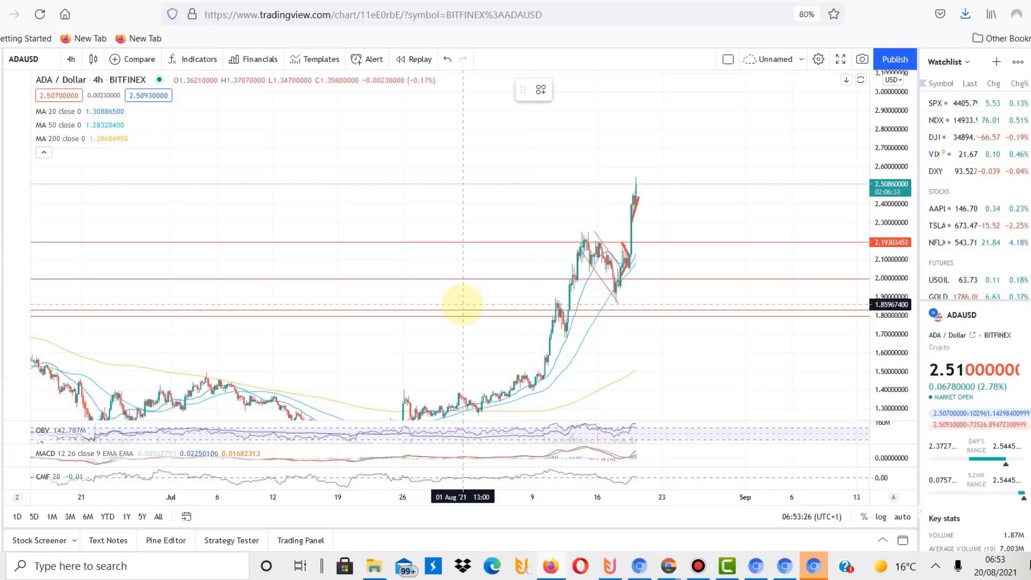
click(463, 305)
scroll(686, 181, up, 6)
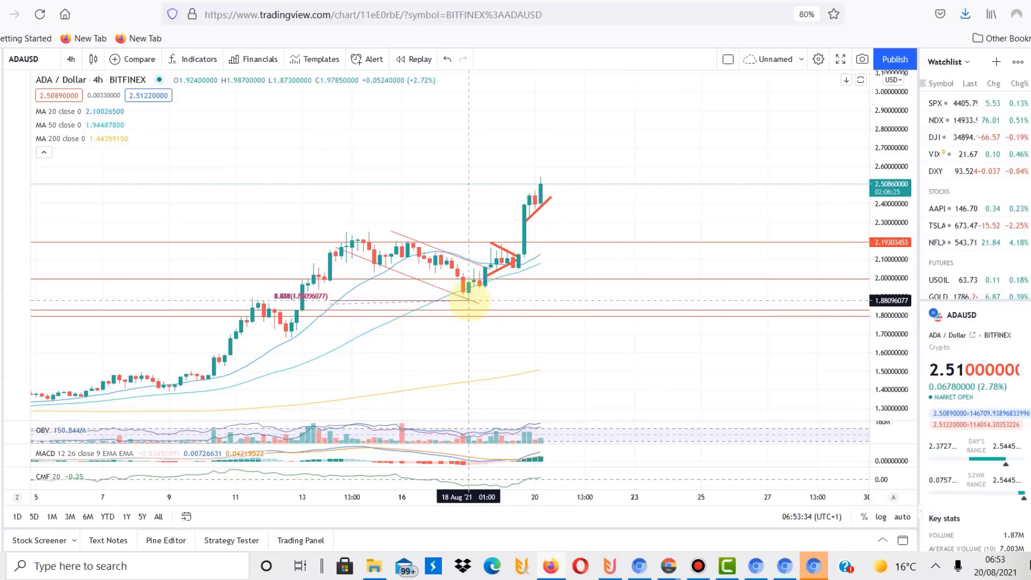
click(469, 300)
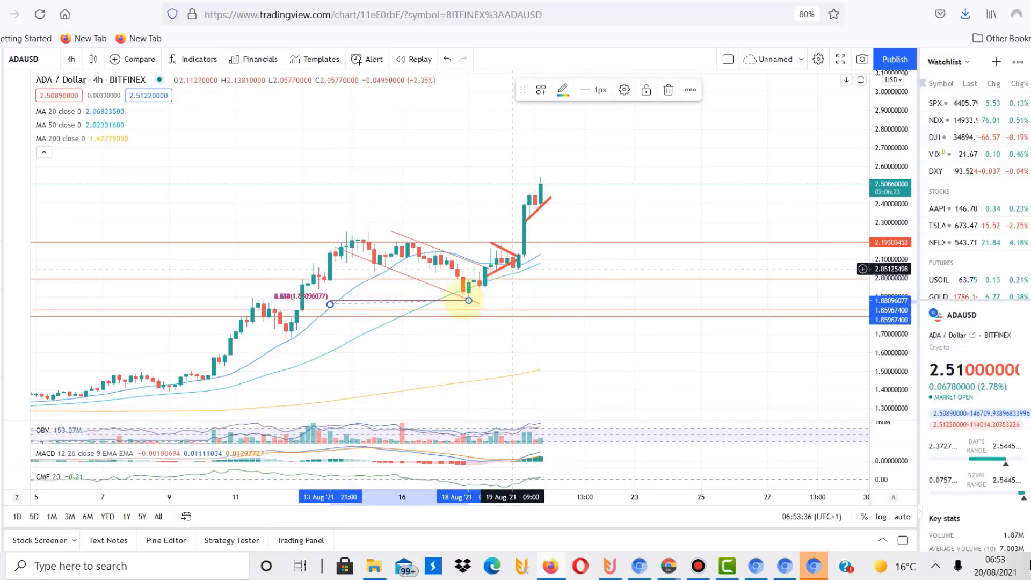
key(Delete)
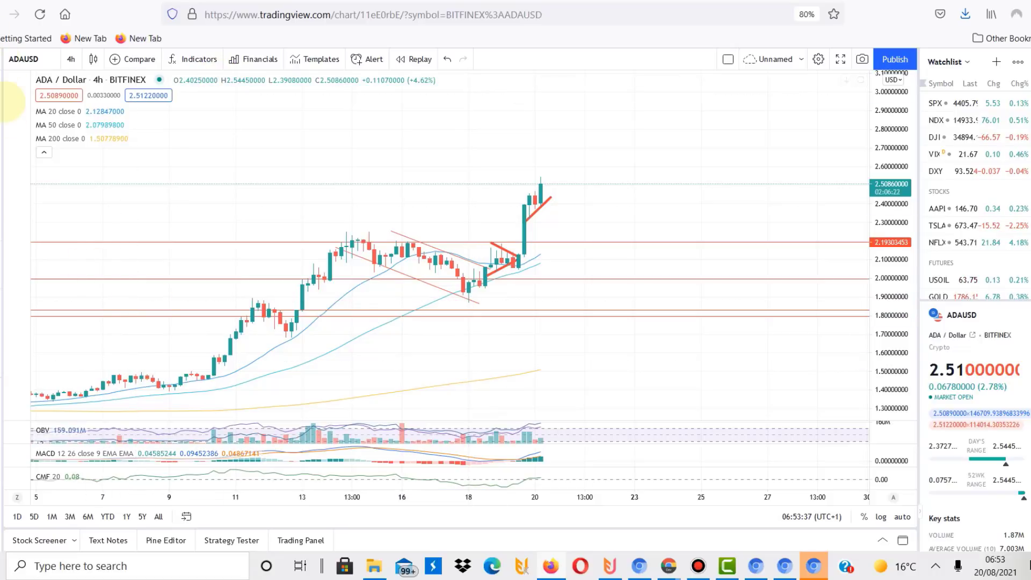
- Draw a Trend-Based Fib Extension from the 18 Aug low to the latest high, showing 1.618 at 2.91 and 2.618 at 3.56
click(4, 129)
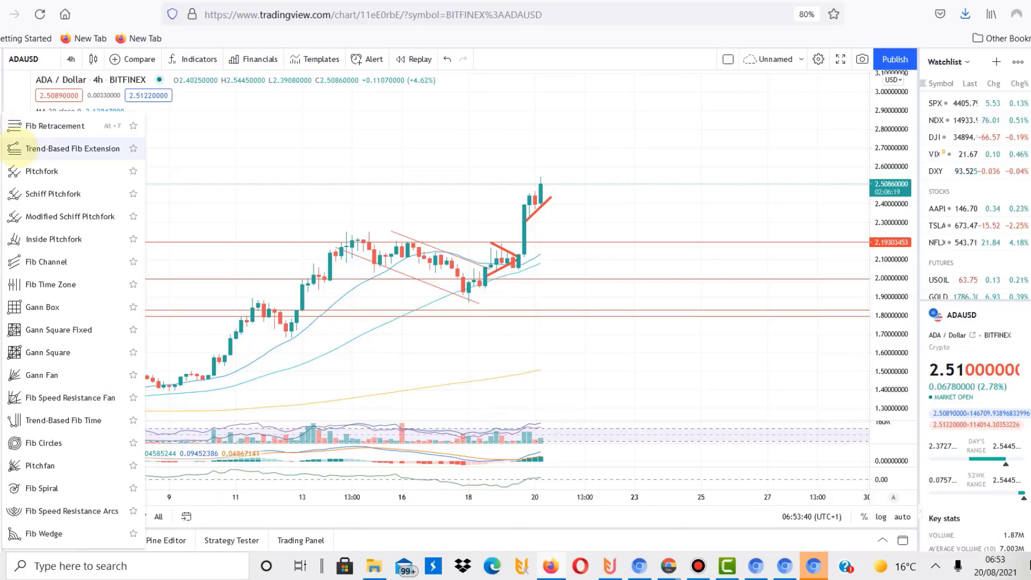
click(73, 148)
click(336, 247)
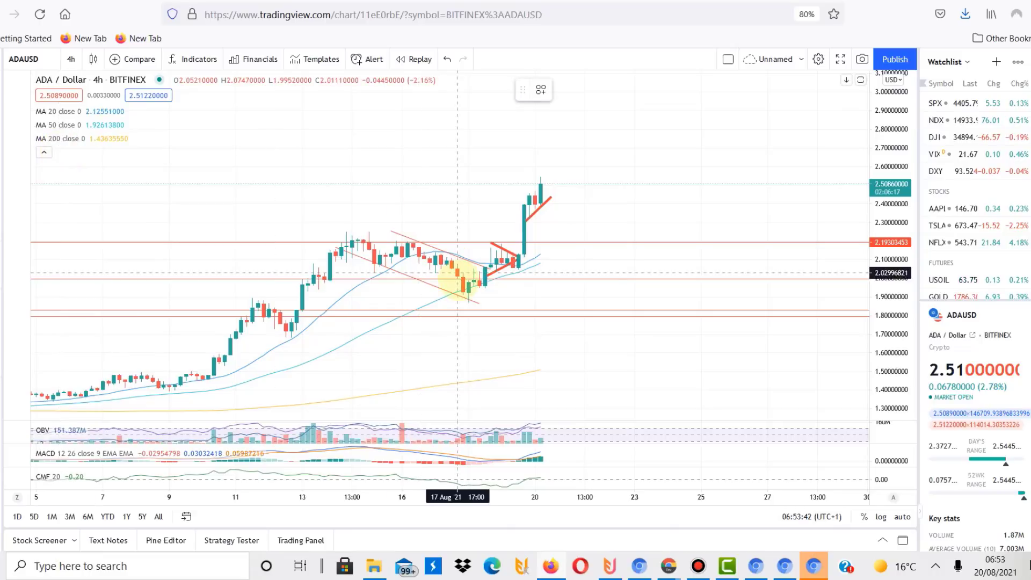
click(469, 303)
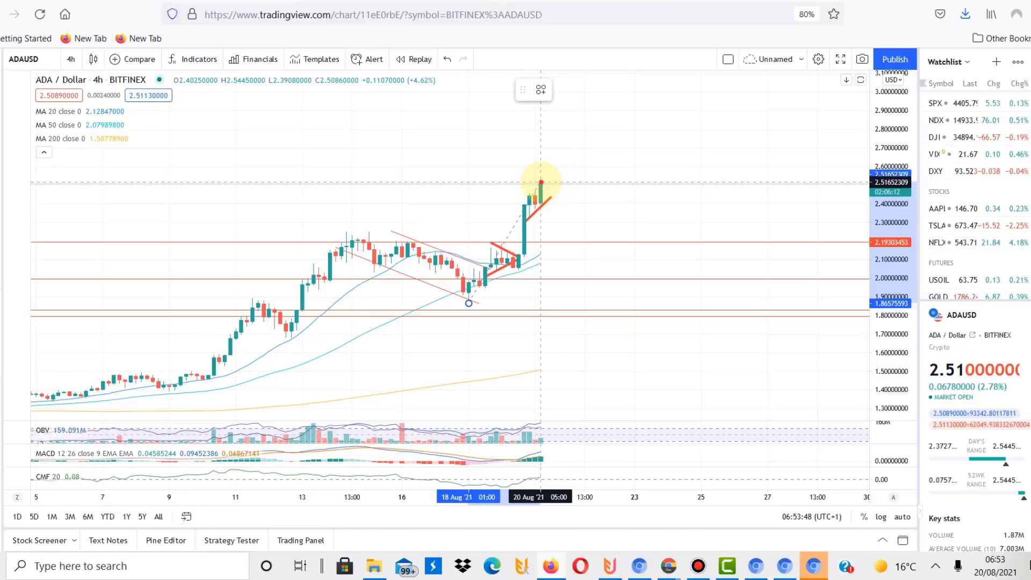
click(541, 183)
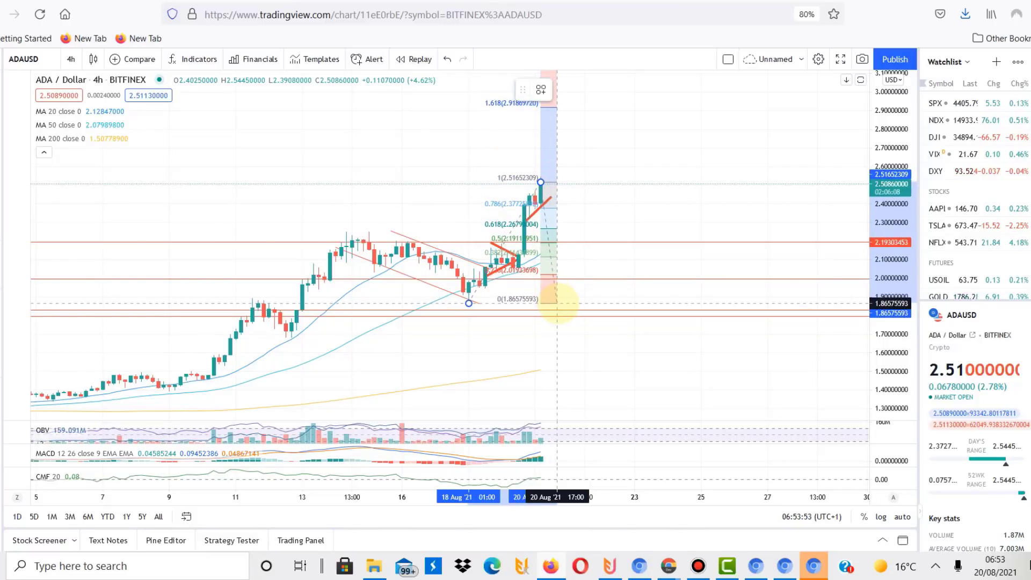
click(558, 303)
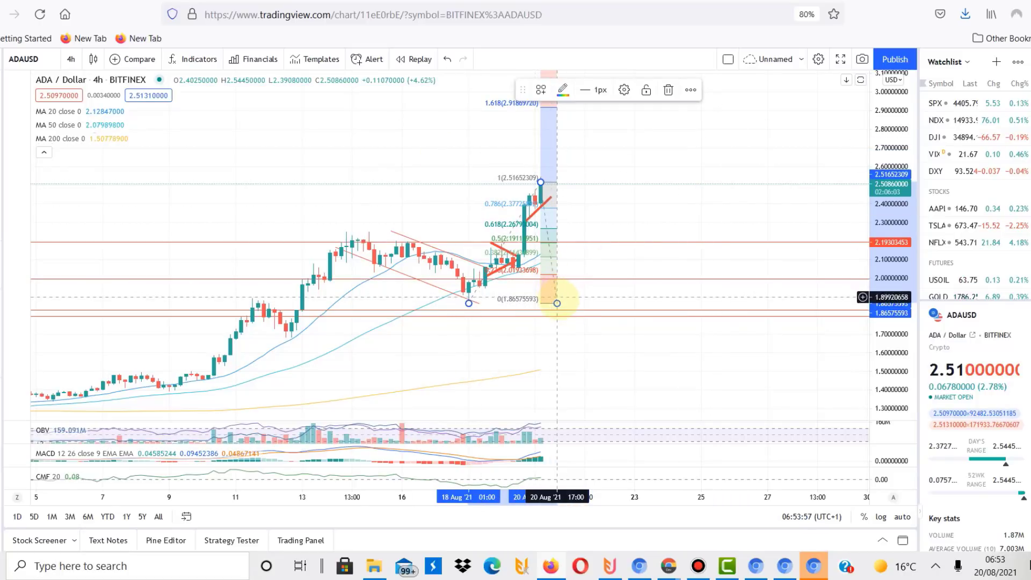
drag(558, 303, 652, 304)
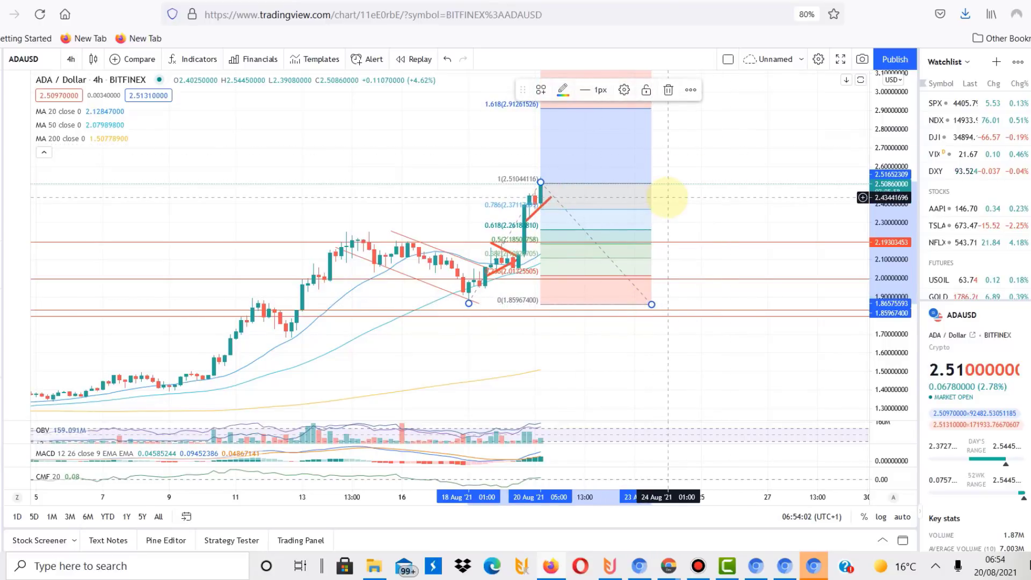
drag(750, 154, 738, 290)
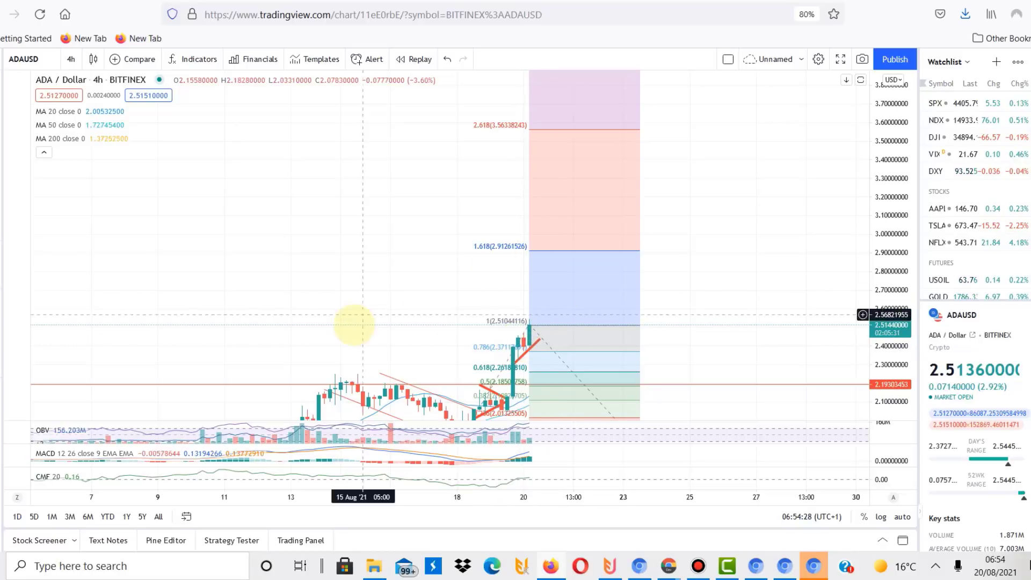
- Open the interval dropdown from the 4h button in the top toolbar
click(70, 59)
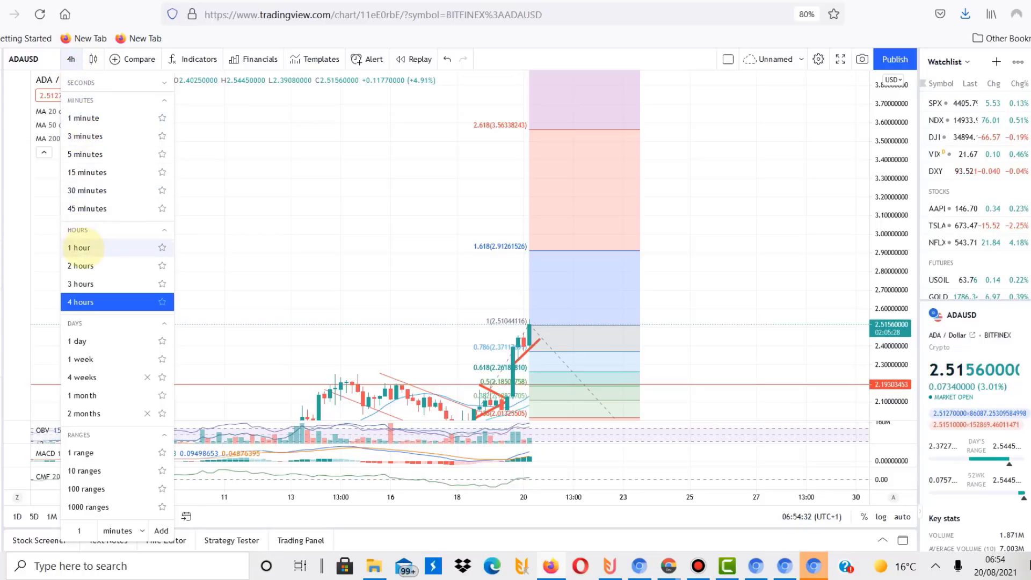
- Switch the chart to 1-hour candles, with price near 2.52 above the extension's 1.0 level
click(82, 248)
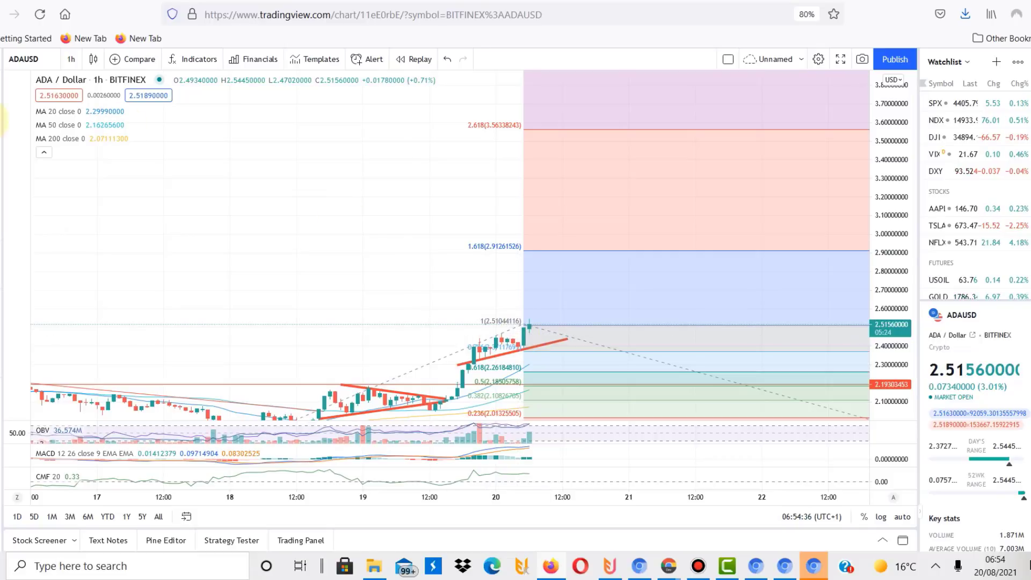
scroll(554, 243, up, 5)
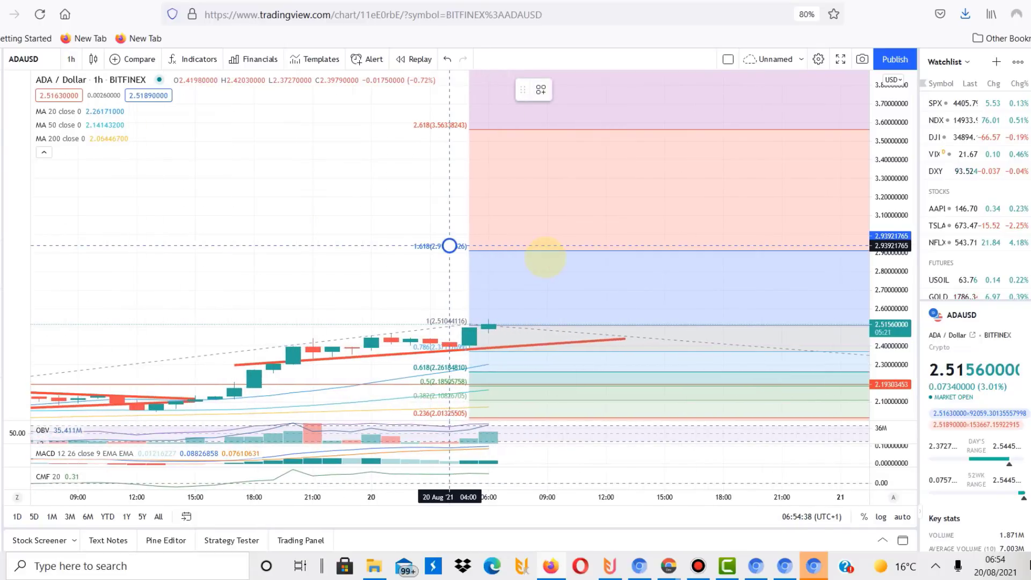
click(554, 243)
scroll(553, 243, down, 1)
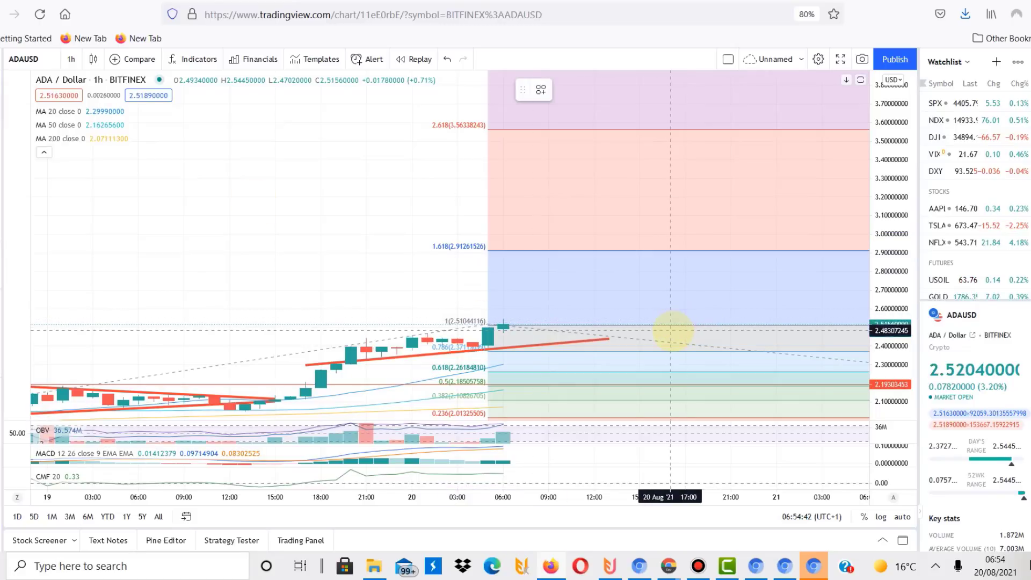
- Draw a horizontal red line level with the latest highs and deselect it
drag(671, 335, 412, 334)
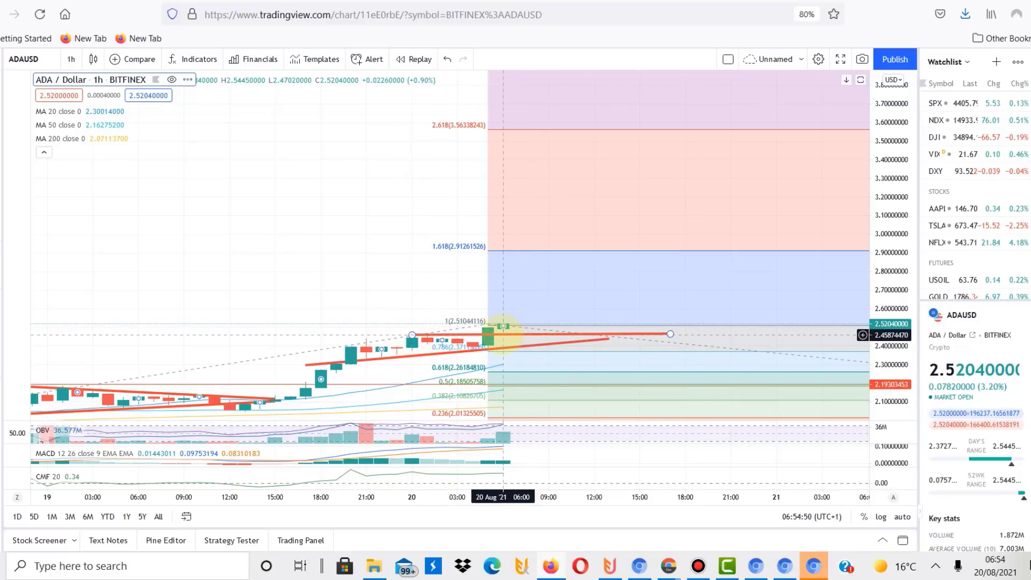
click(504, 326)
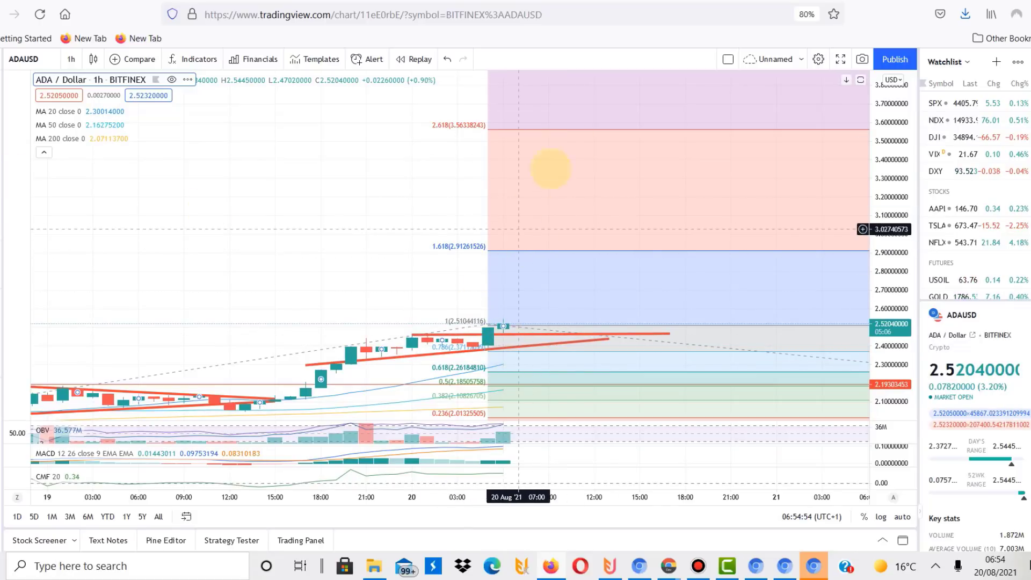
scroll(336, 255, down, 5)
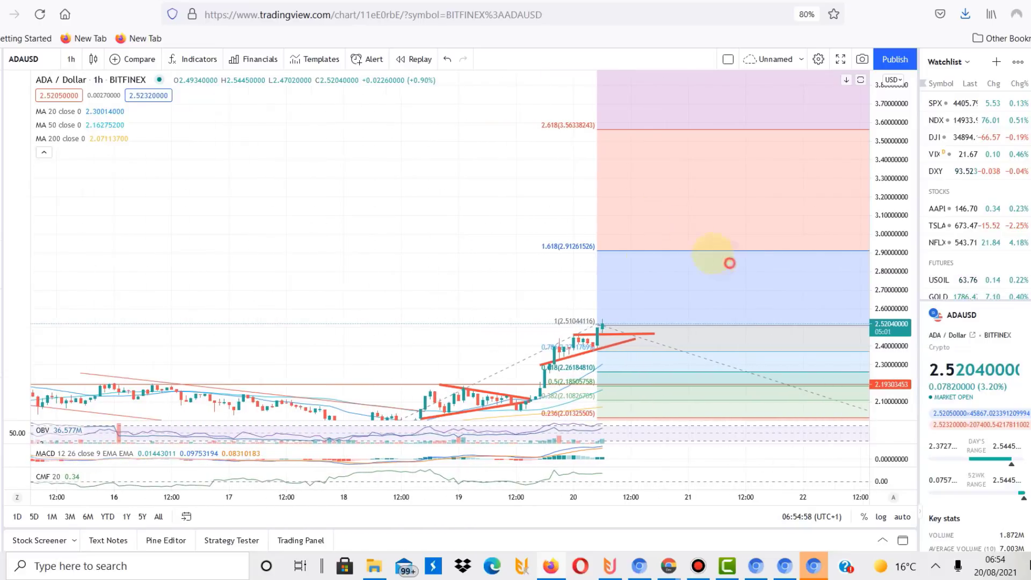
drag(730, 263, 615, 185)
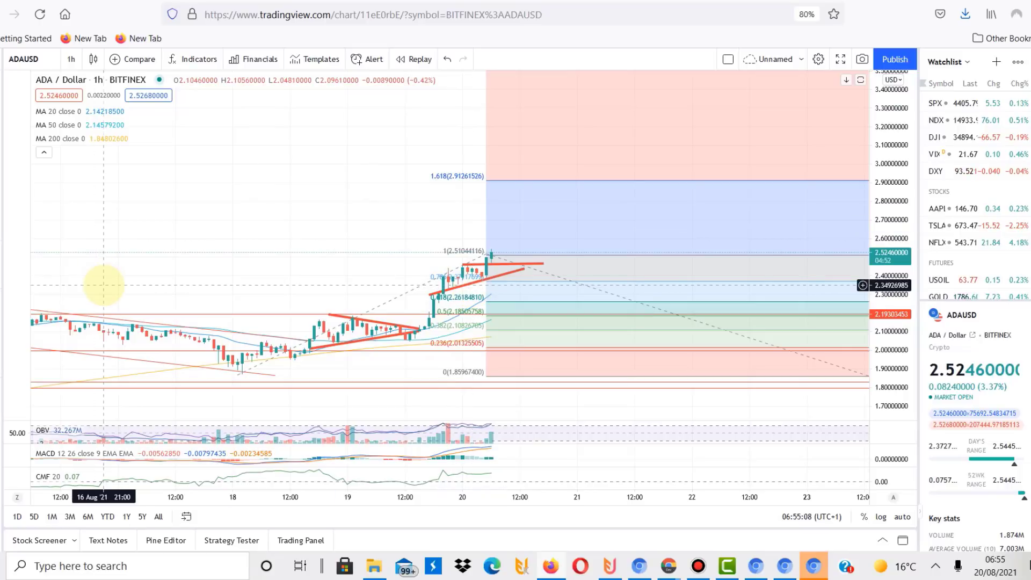
scroll(449, 195, down, 3)
scroll(465, 166, down, 3)
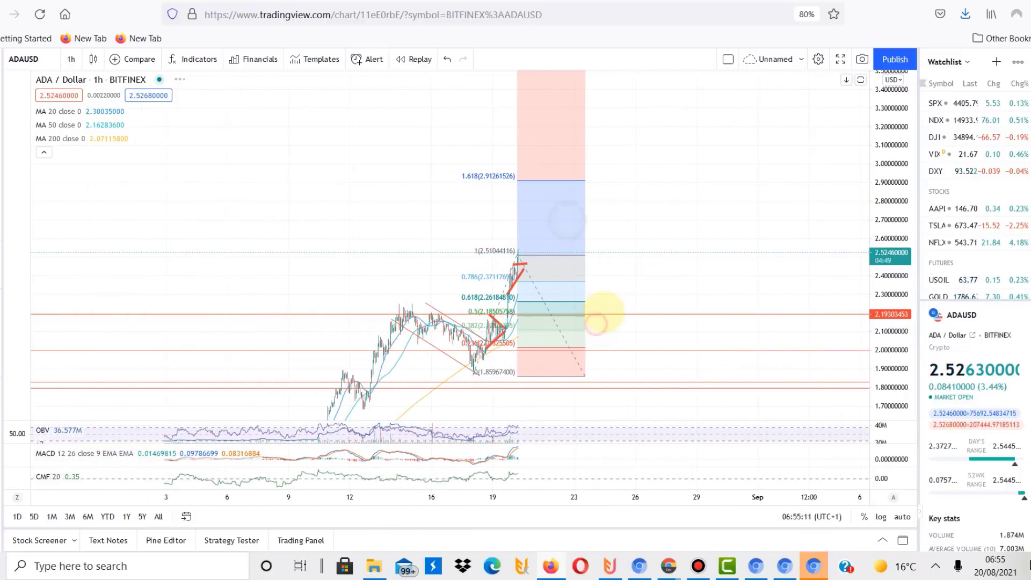
drag(604, 311, 665, 143)
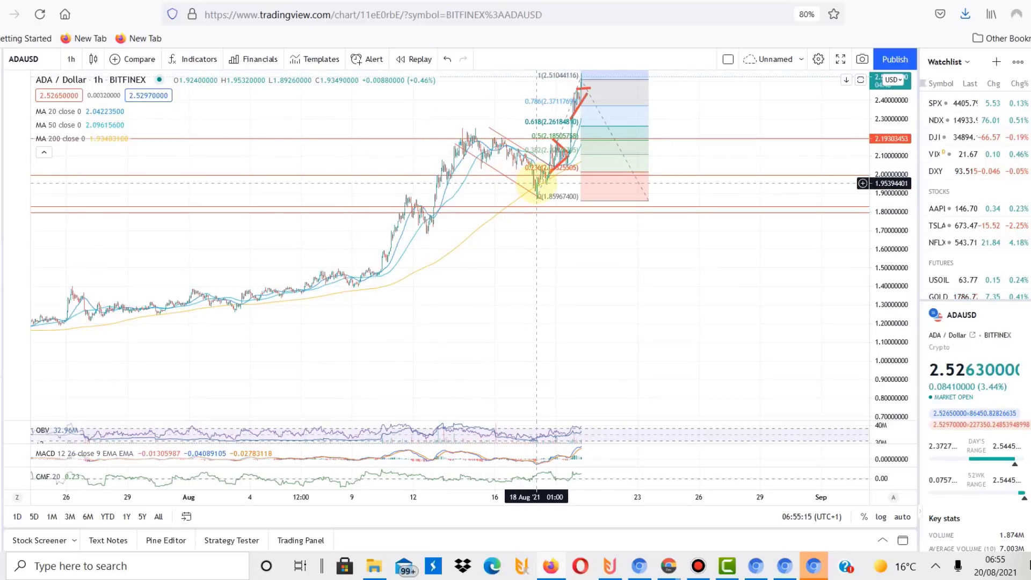
drag(605, 290, 536, 458)
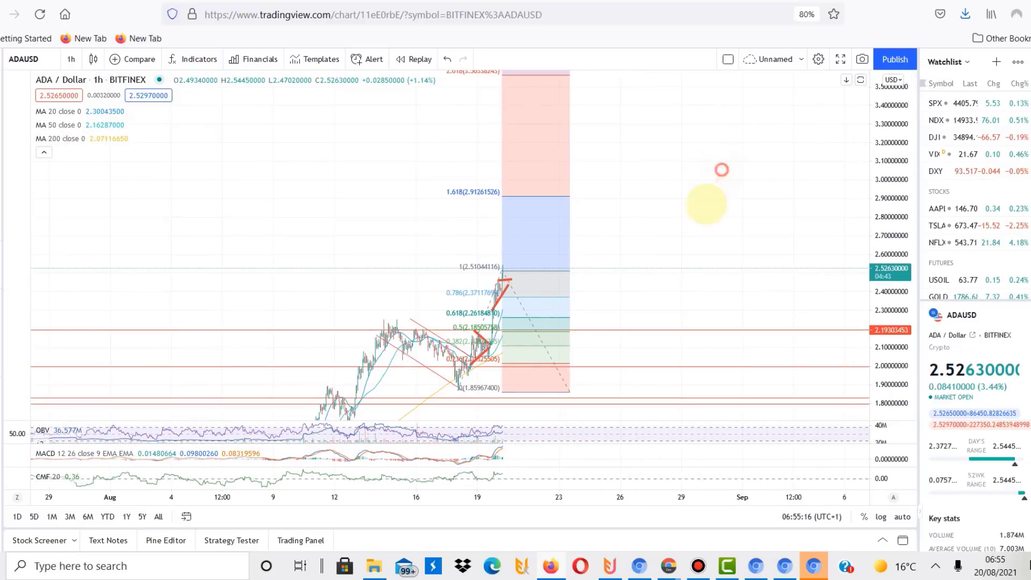
drag(707, 205, 701, 219)
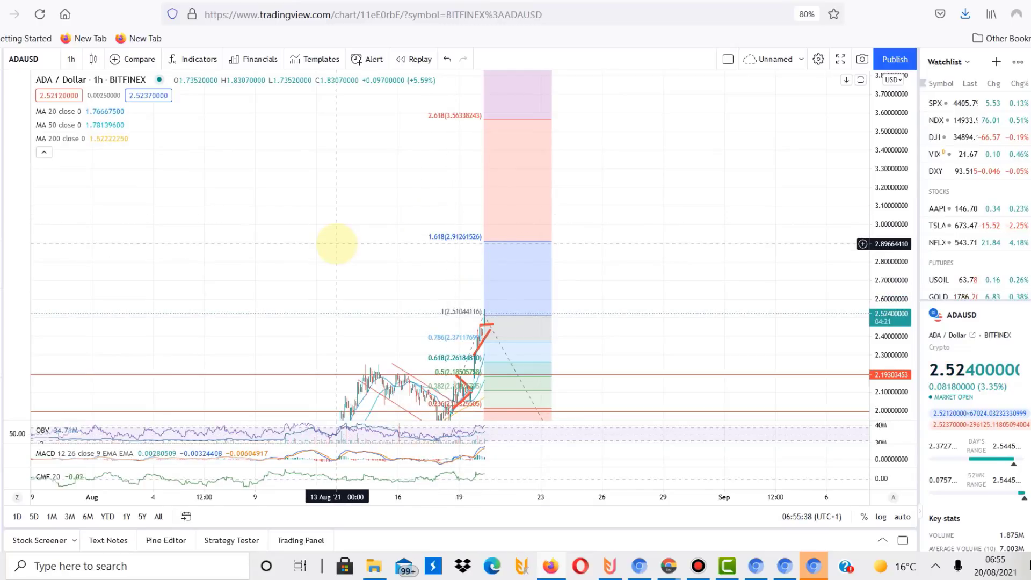
drag(684, 183, 670, 315)
drag(679, 212, 668, 338)
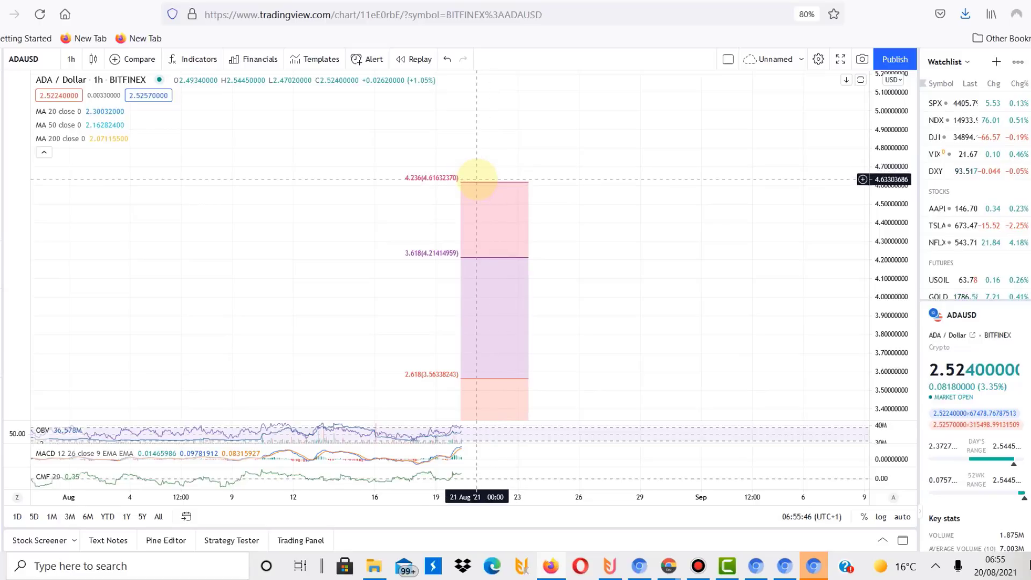
drag(709, 301, 843, 177)
scroll(730, 253, down, 5)
scroll(725, 272, up, 5)
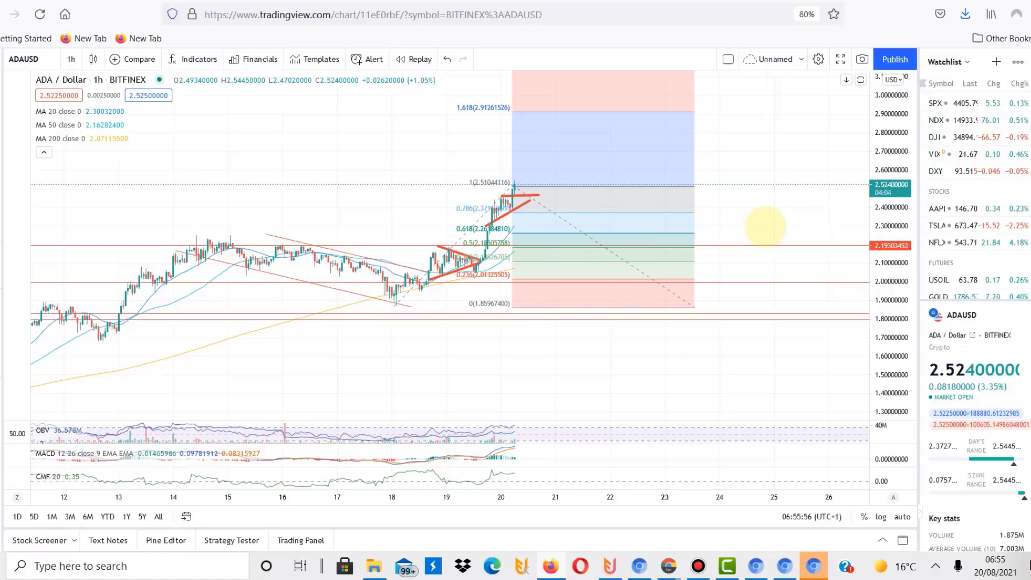
scroll(753, 220, up, 3)
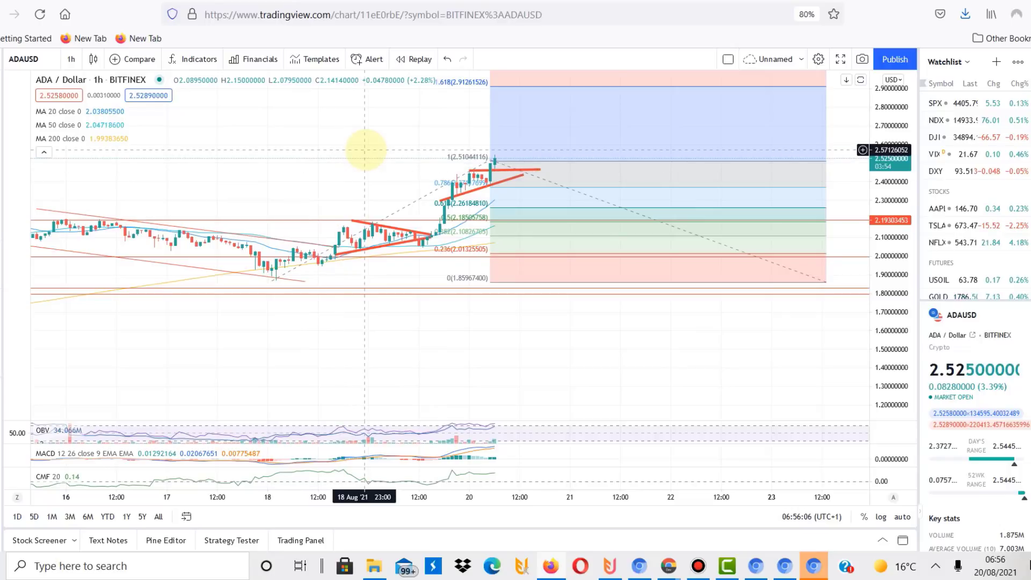
click(330, 153)
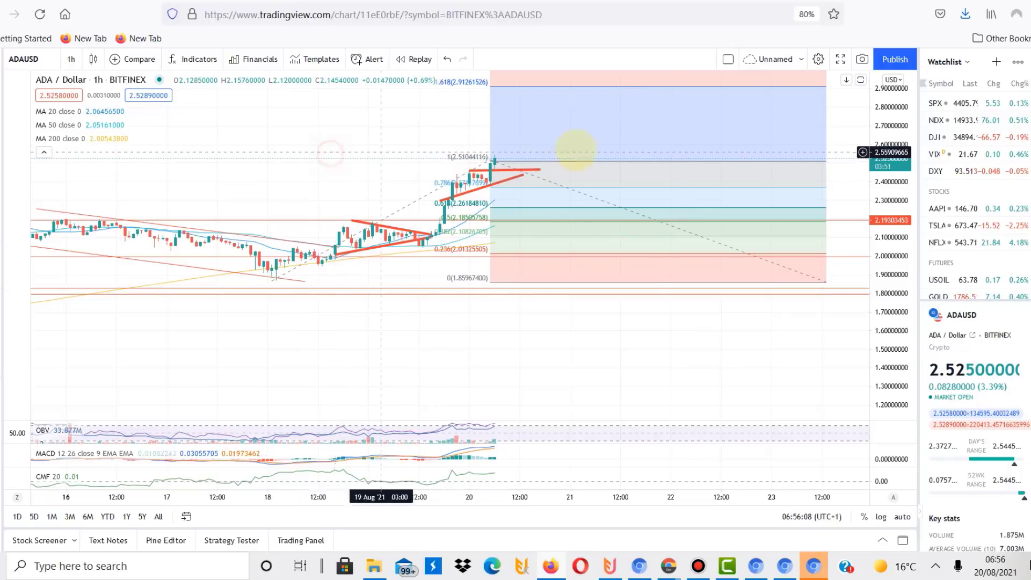
drag(398, 178, 382, 192)
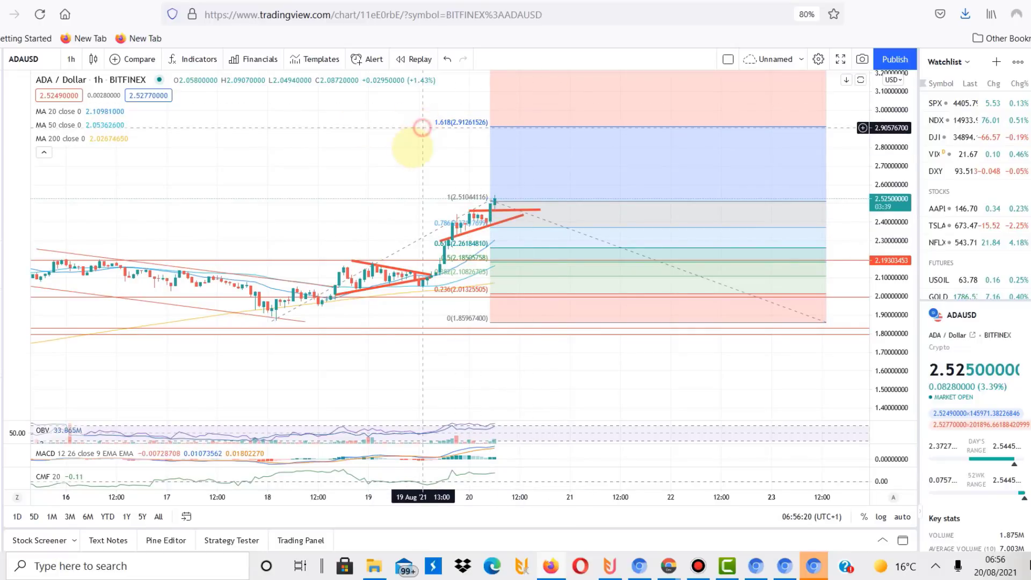
mouse_move(414, 133)
mouse_down()
mouse_move(358, 238)
mouse_move(460, 104)
mouse_move(506, 143)
mouse_move(356, 180)
mouse_up()
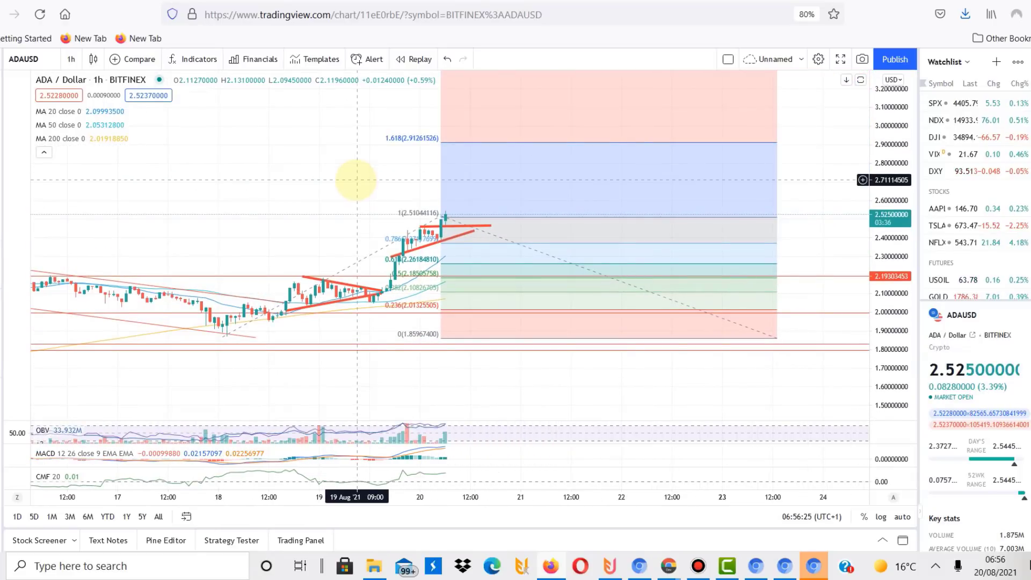